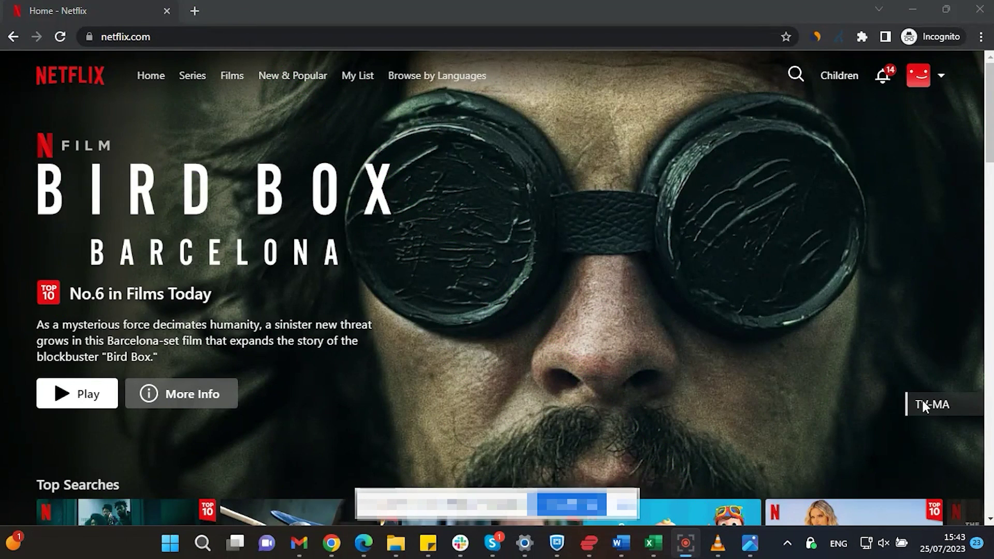
Step: Search Netflix for 'star trek' and reload it over PIA's UK London-Streaming VPN server
left_click(794, 78)
type("star trek")
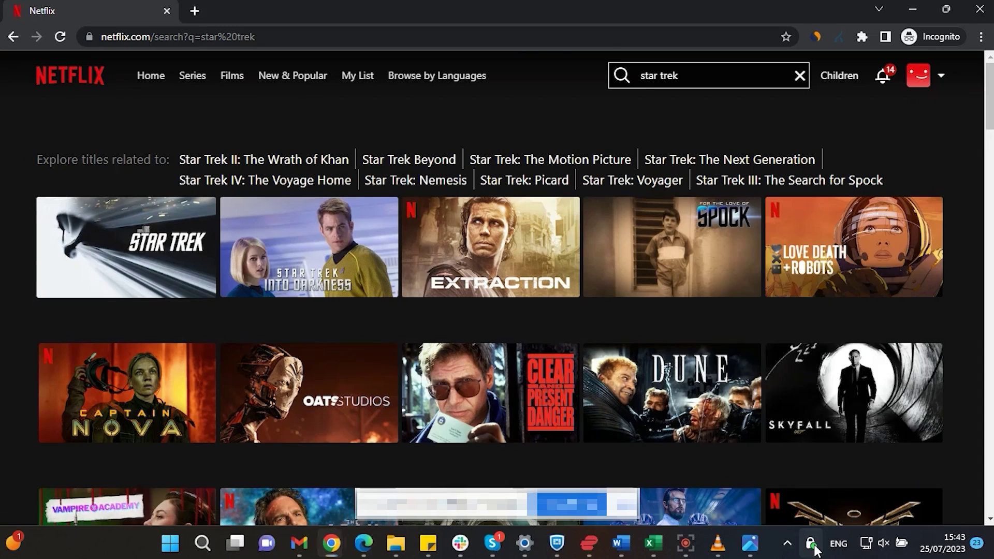
left_click(811, 543)
left_click(794, 456)
left_click(800, 68)
type("s")
left_click(785, 214)
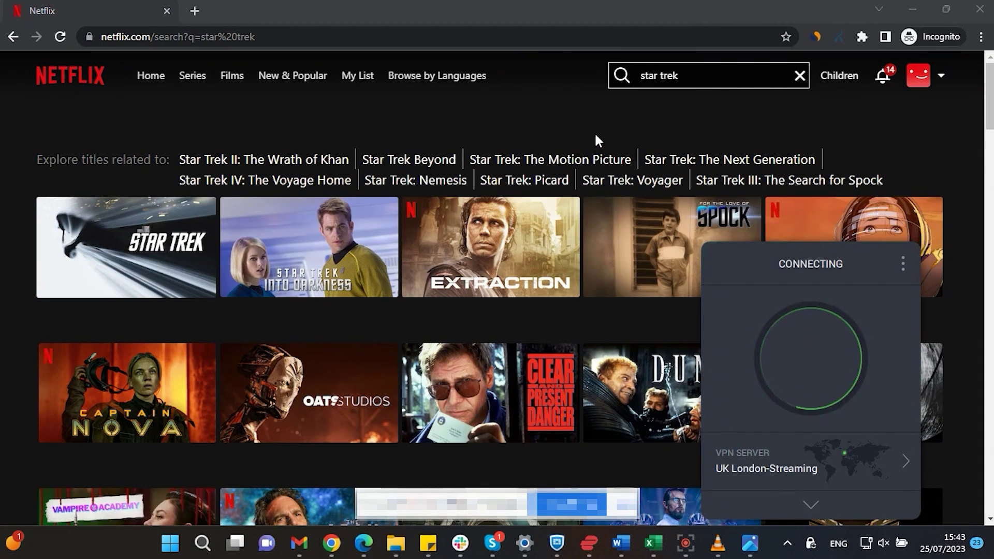
left_click(60, 38)
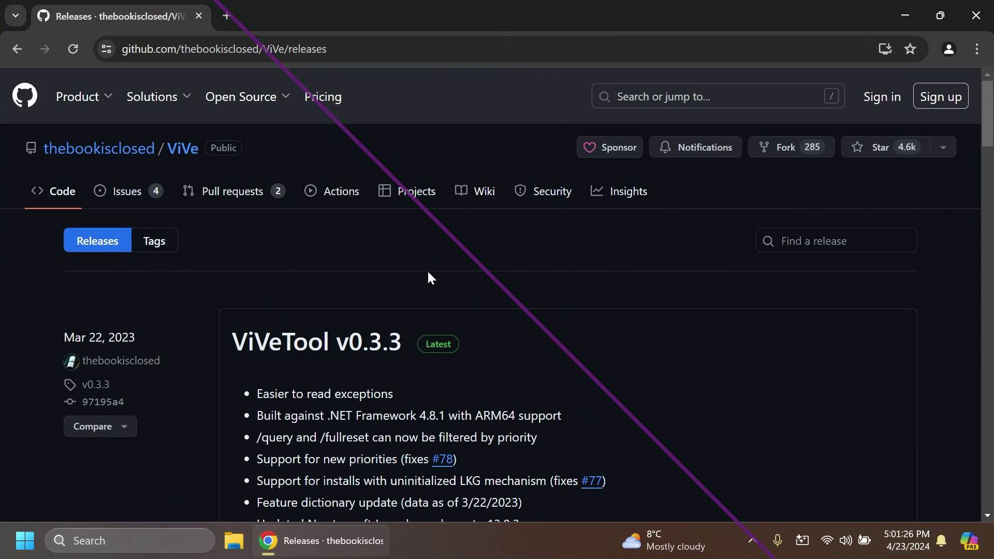
Step: Download ViVeTool-v0.3.3.zip from the ViVe GitHub release assets
scroll(428, 278, "down", 3)
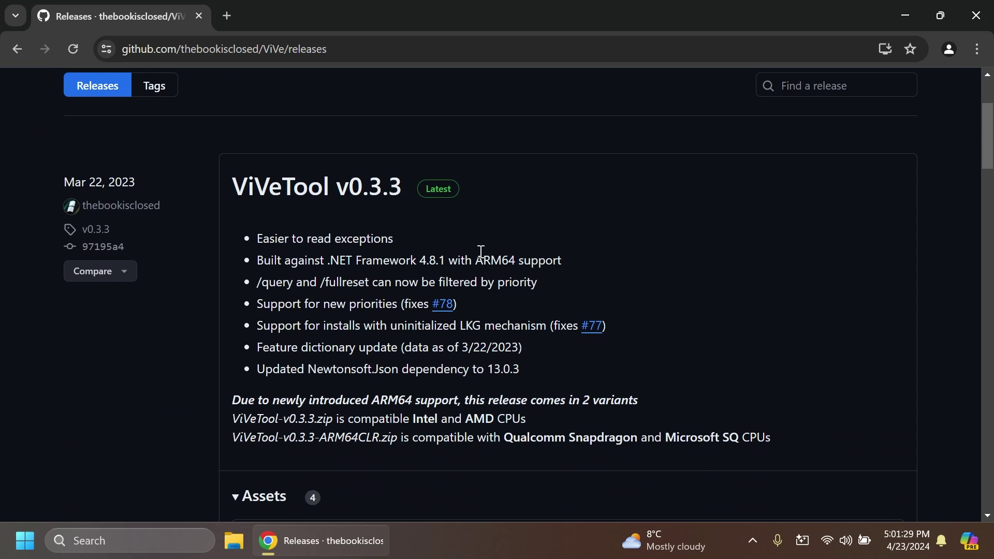
scroll(481, 253, "down", 2)
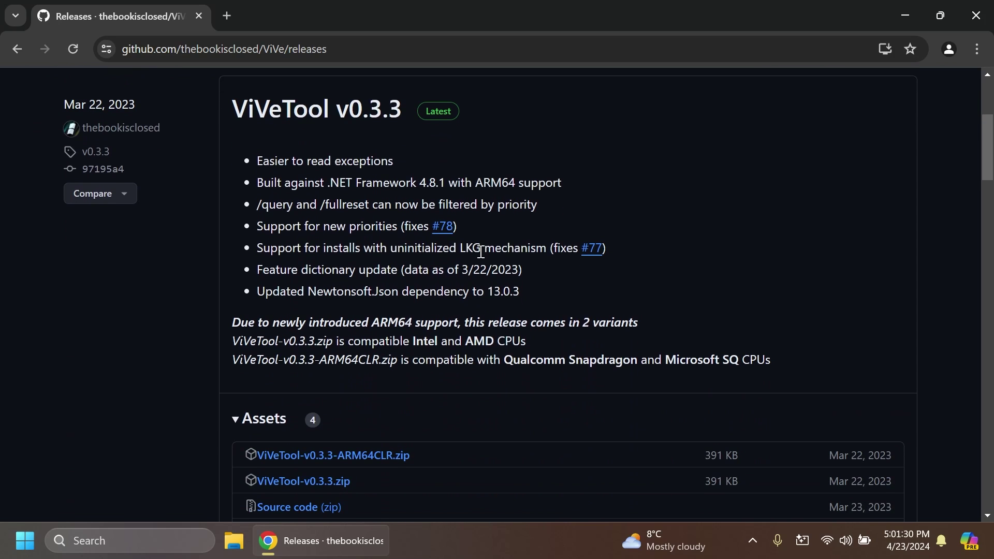
left_click(338, 483)
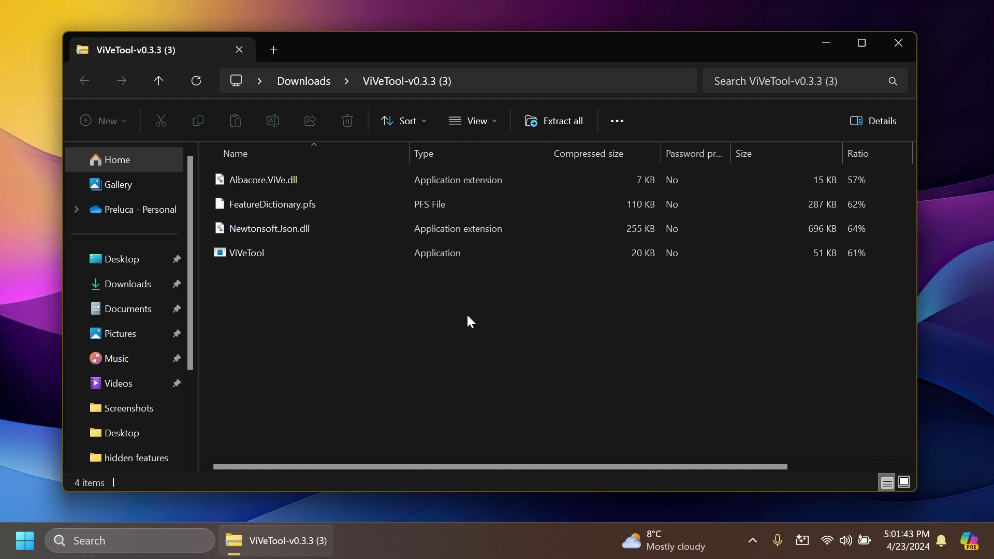
Step: Set the Extract all destination to the C:\hidden features folder
left_click(552, 119)
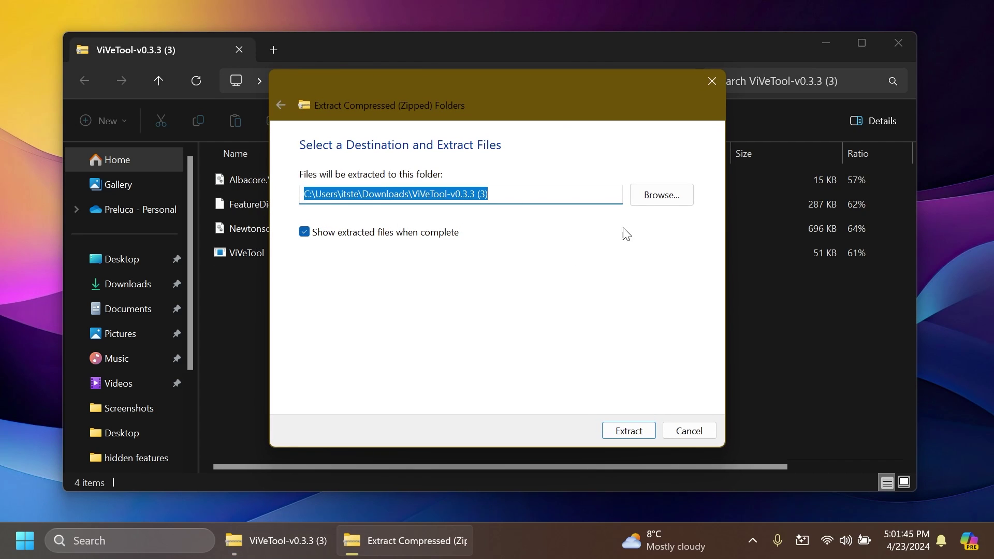
left_click(662, 195)
scroll(332, 290, "down", 3)
left_click(328, 313)
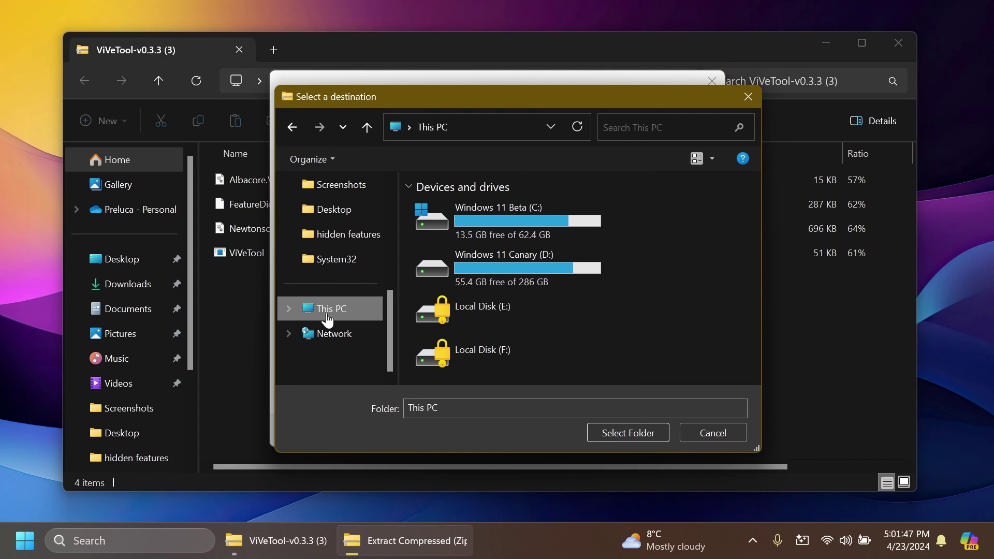
double_click(527, 225)
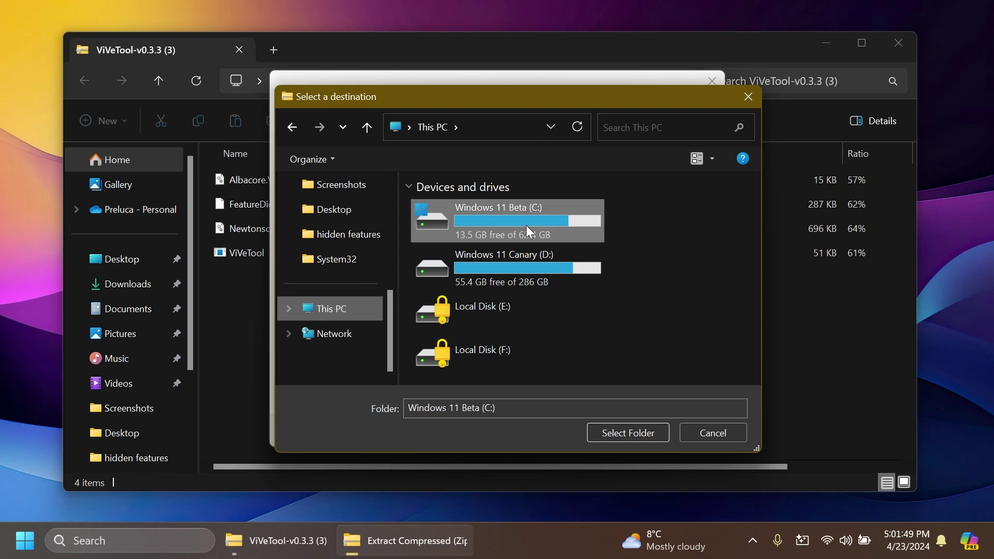
left_click(445, 209)
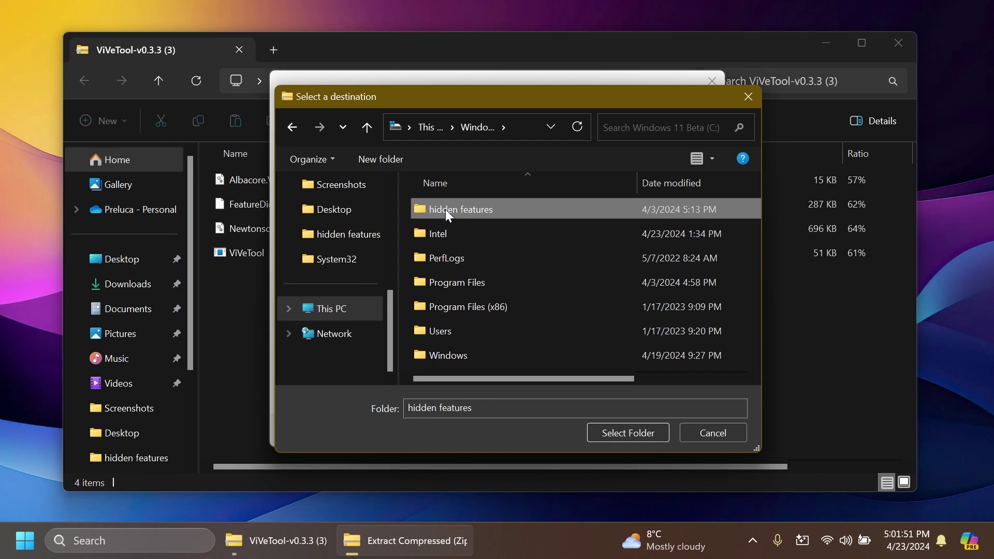
left_click(609, 432)
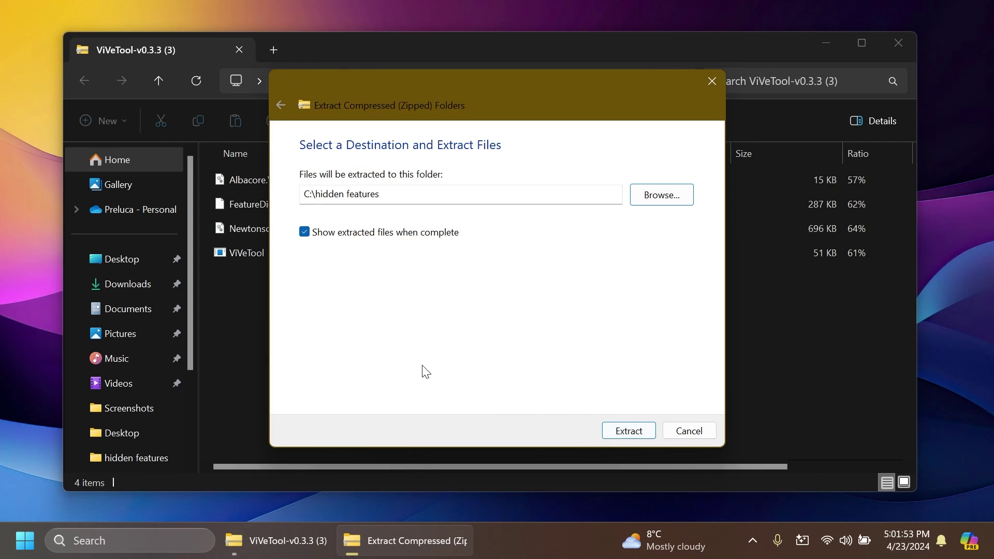
Step: Copy the destination path, extract with Replace for existing files, and close both Explorer windows
double_click(413, 195)
left_click(414, 195)
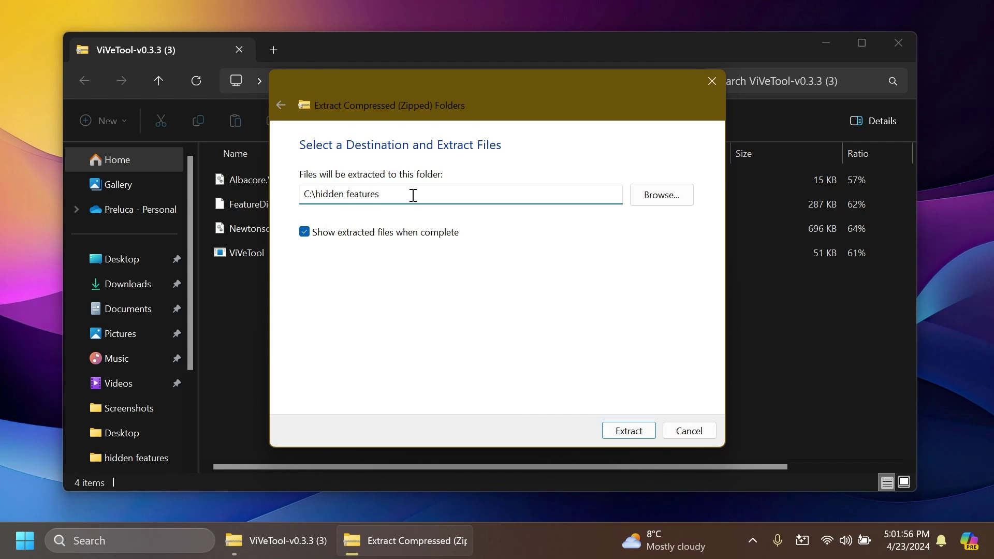
key("ctrl+a")
key("ctrl+c")
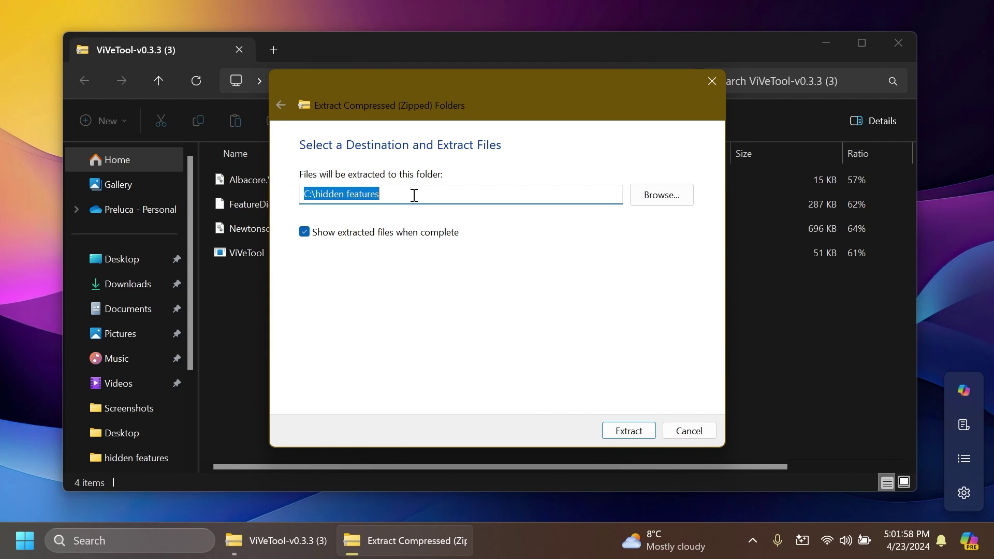
left_click(624, 431)
left_click(269, 222)
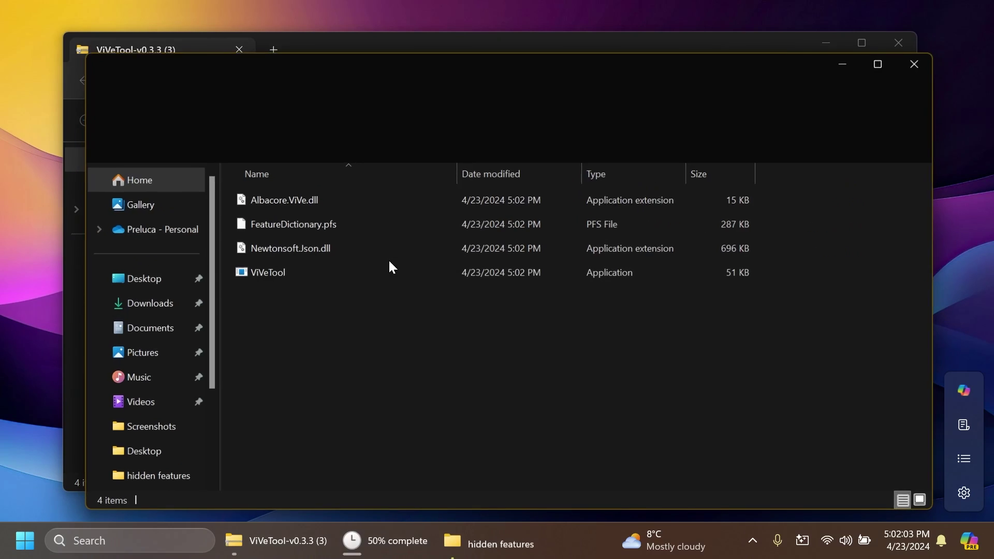
left_click(920, 65)
left_click(904, 44)
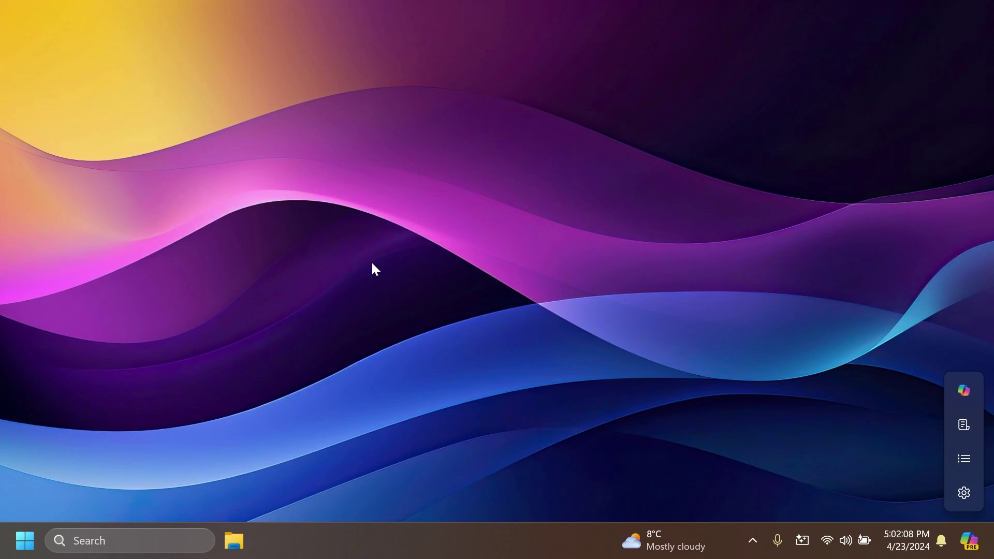
Step: Launch Command Prompt as administrator and cd into the pasted C:\hidden features path
key("super")
type("cmd")
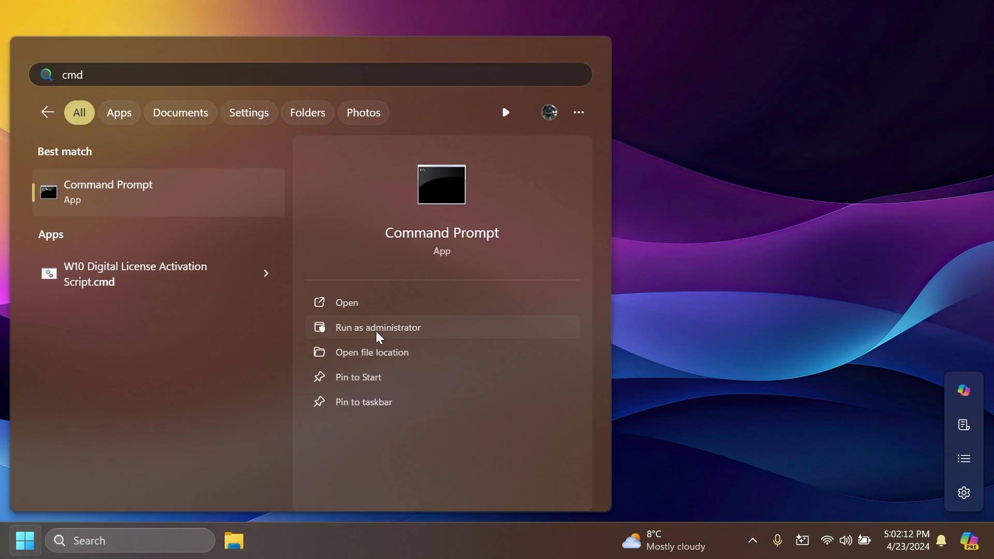
left_click(377, 332)
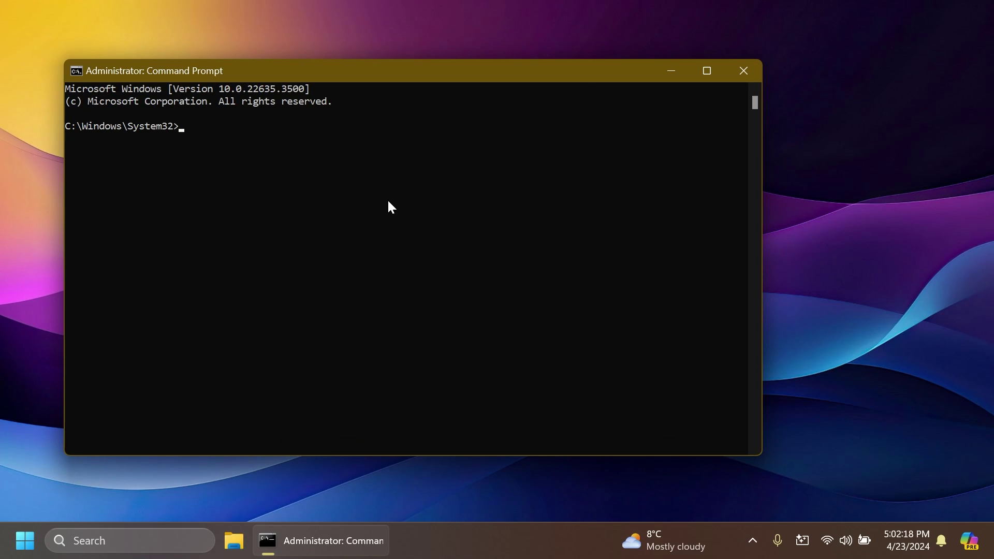
type("cd")
key("ctrl+v")
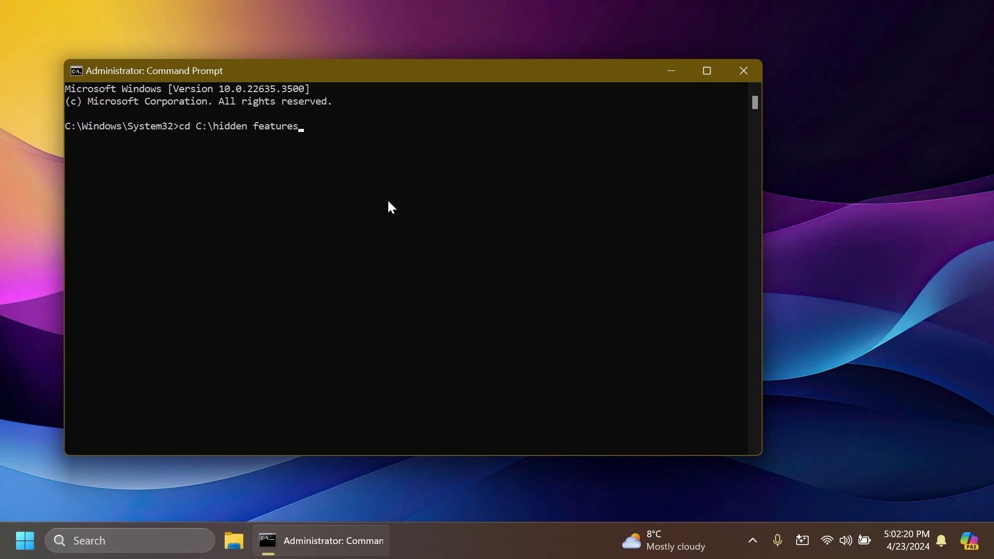
key("Return")
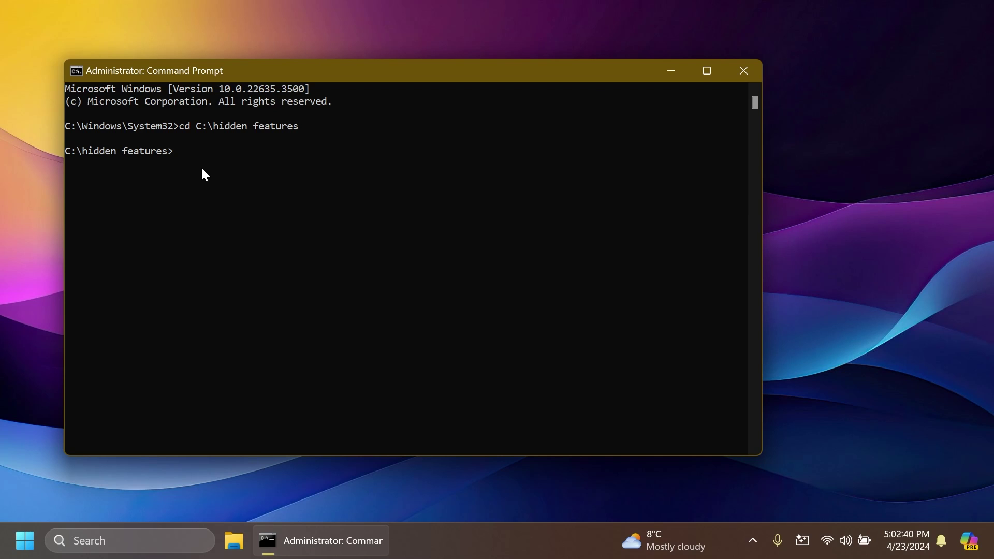
Step: Enable feature IDs 46892085, 48433719, and 47205210 with variant 2 using vivetool /enable
type("vetool /enable /id:46")
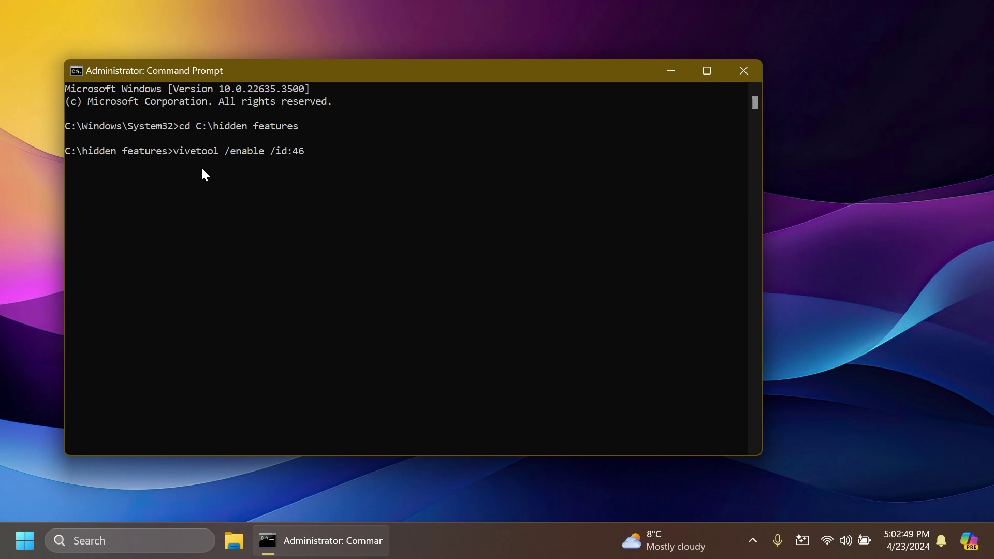
type("892085")
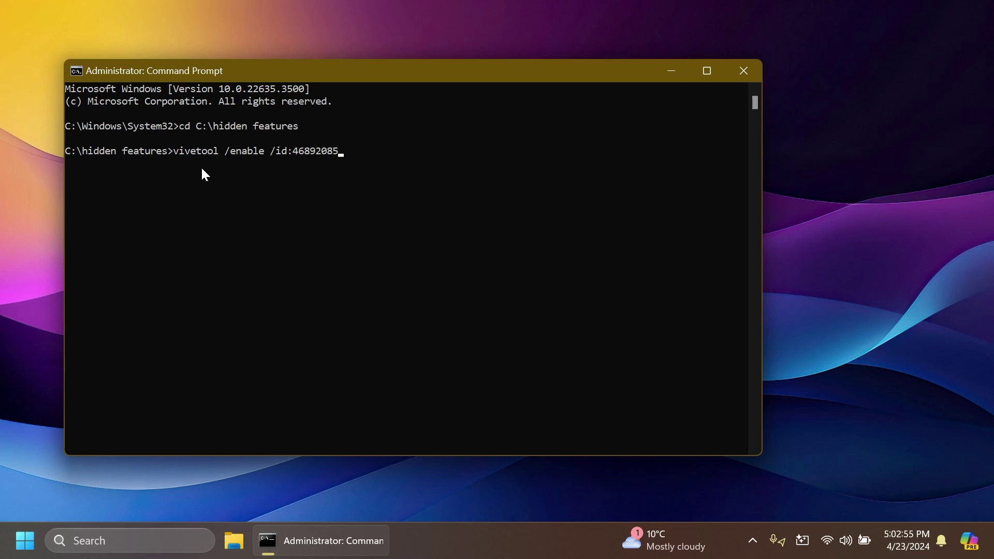
key("Return")
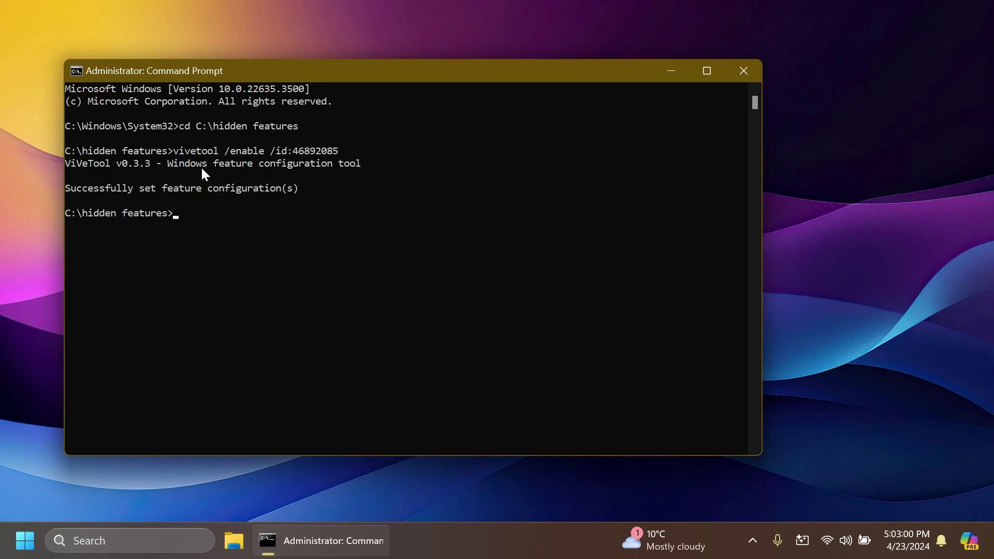
type("vivetool /enable /id:484337")
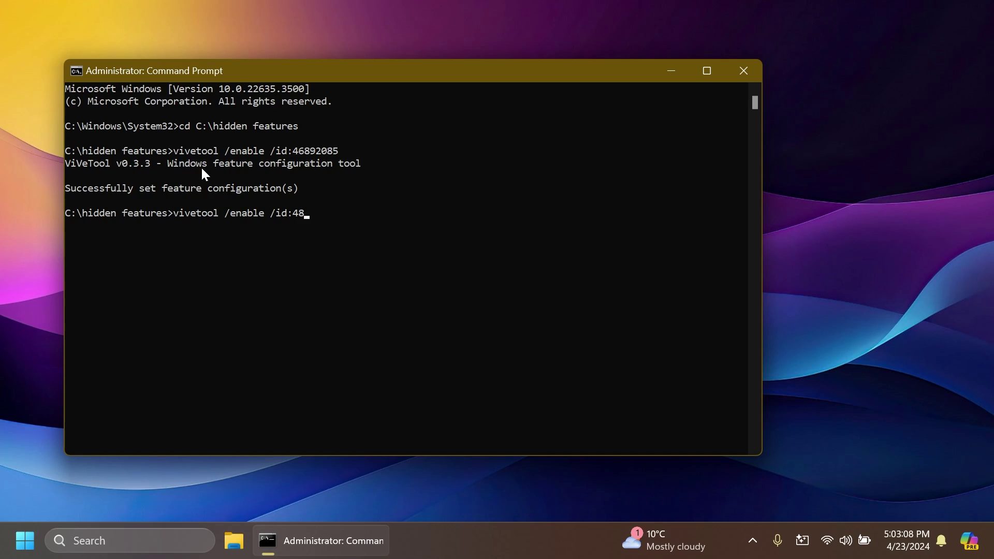
type("19")
key("Return")
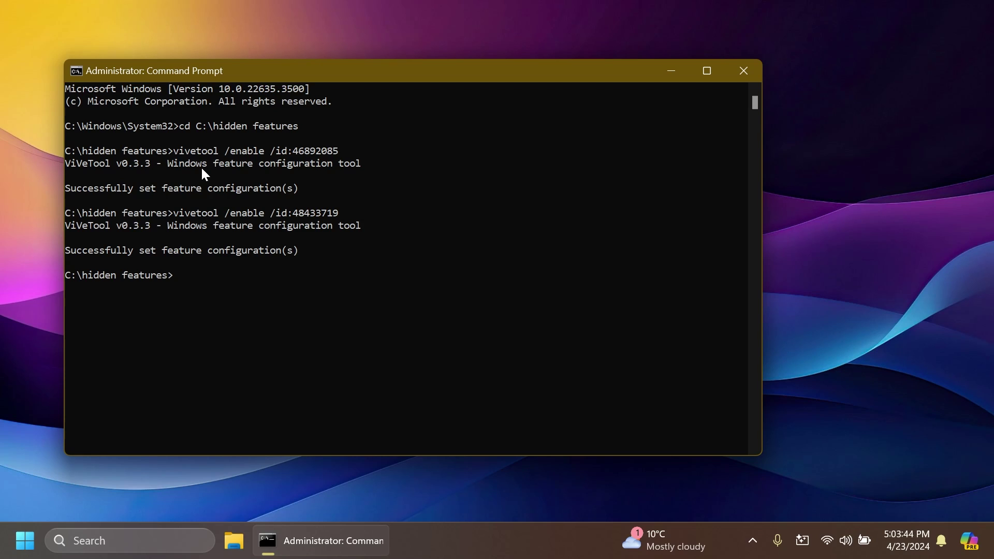
type("vivetool /enable /id:4720")
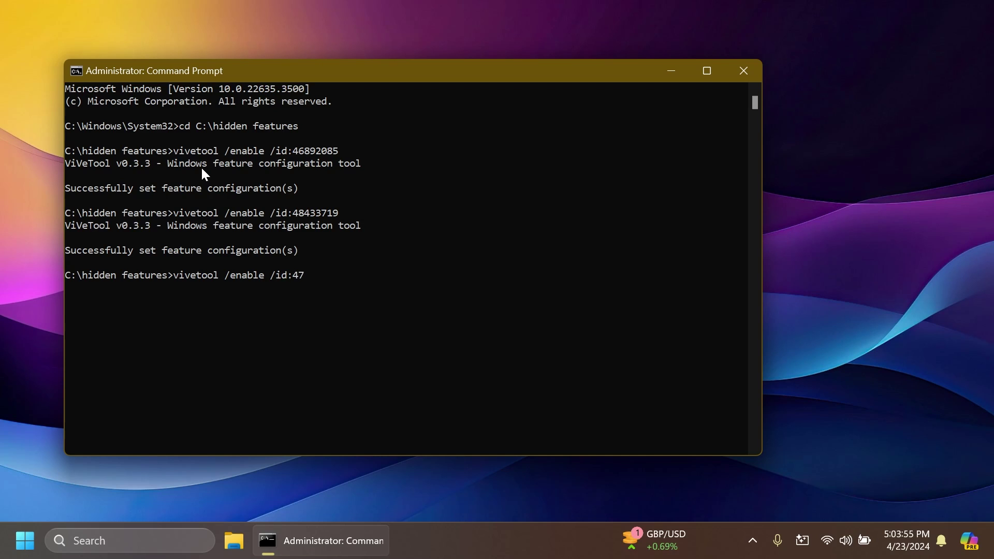
type("5210 /variant:2")
key("Return")
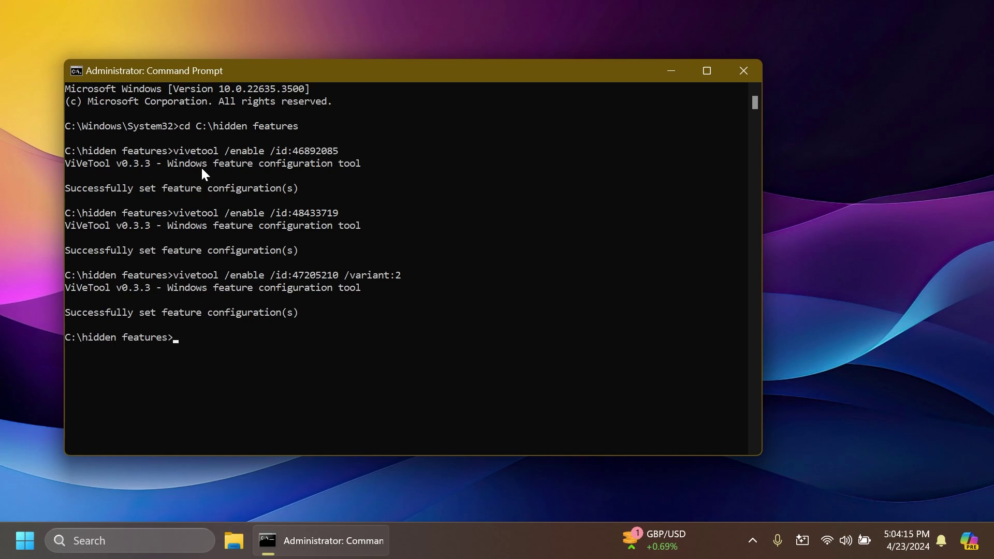
Step: Highlight the earlier vivetool commands in the console, then clear the highlight
left_click(217, 339)
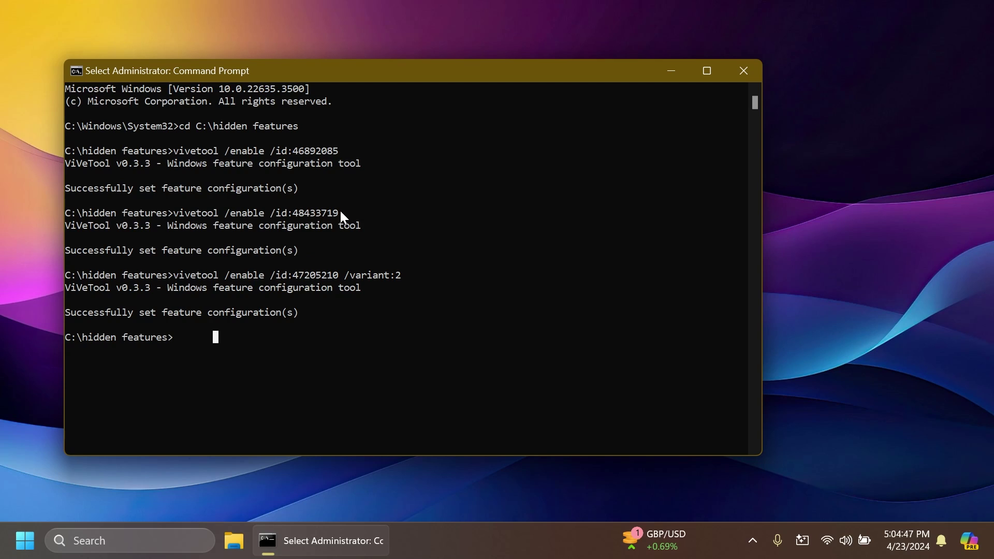
left_click_drag(341, 213, 181, 214)
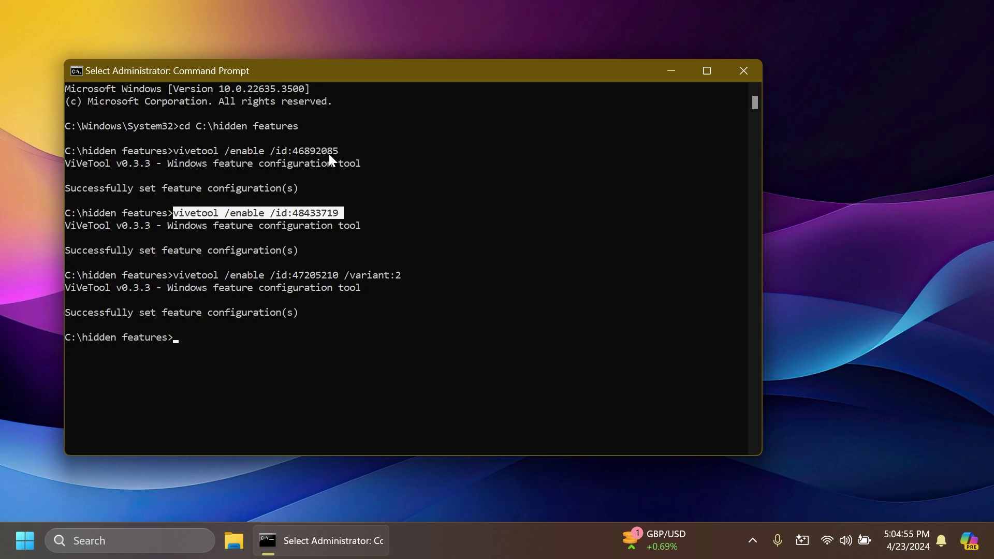
left_click_drag(290, 154, 341, 154)
left_click_drag(323, 275, 418, 273)
left_click(418, 274)
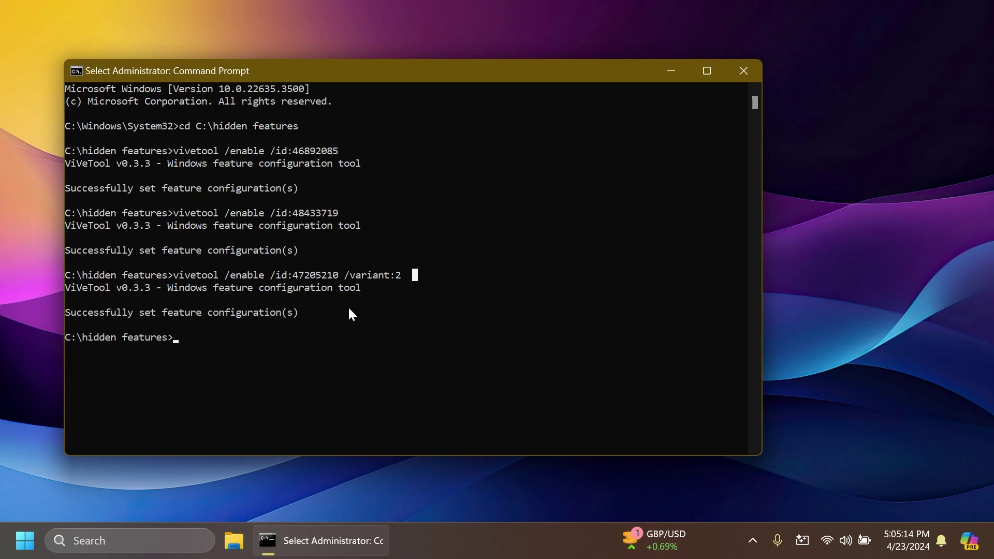
Step: Run vivetool /enable /id:49287050, then close the Command Prompt window
type("vivetool /enable /id:")
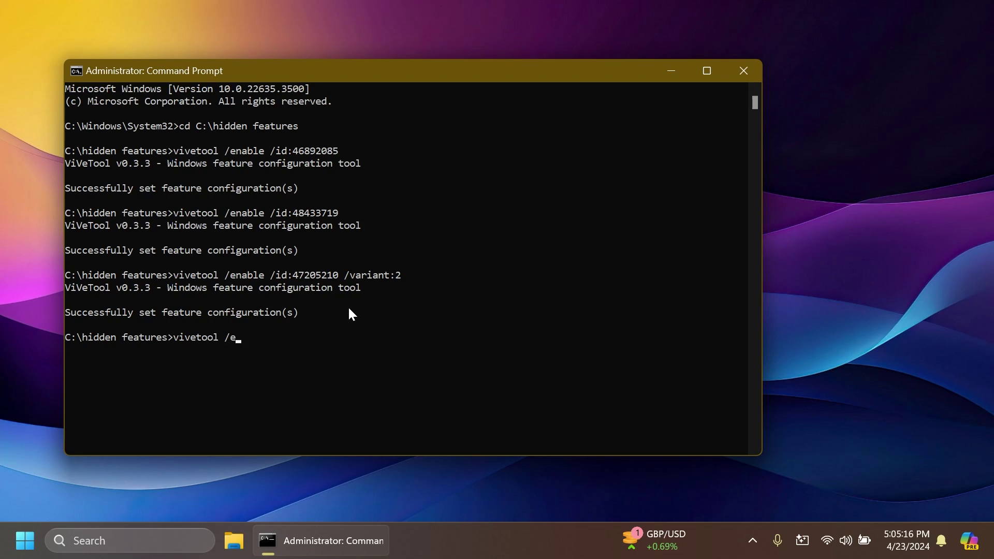
type("49287050")
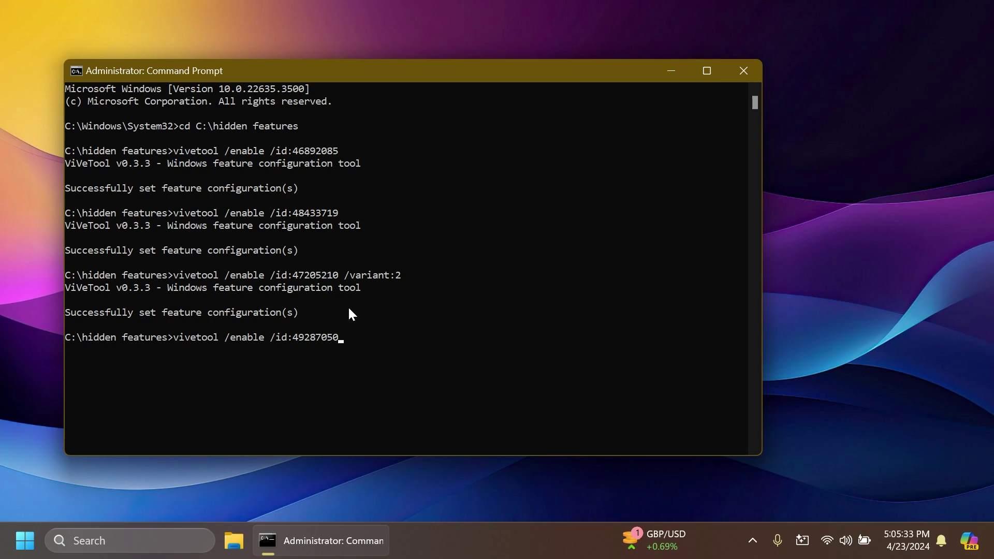
key("Return")
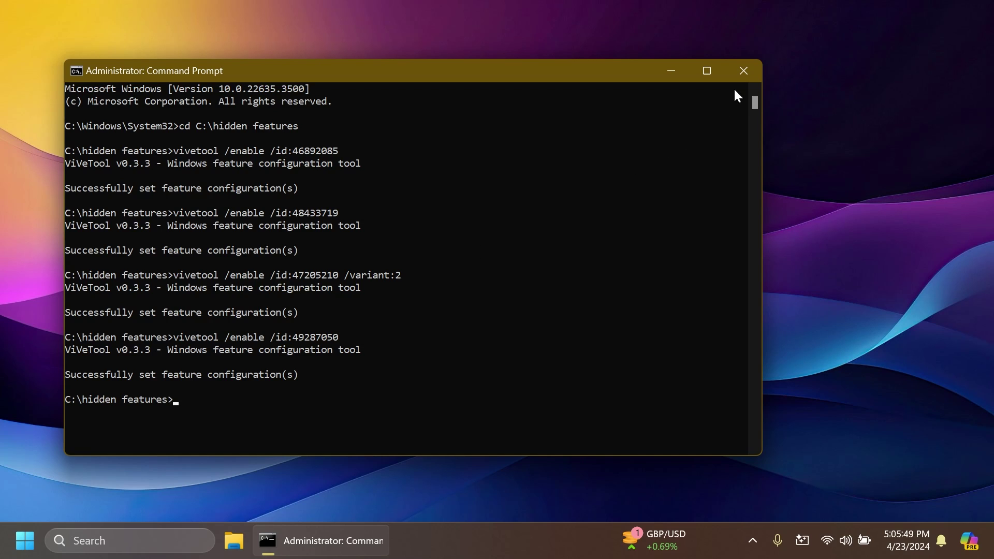
left_click(741, 74)
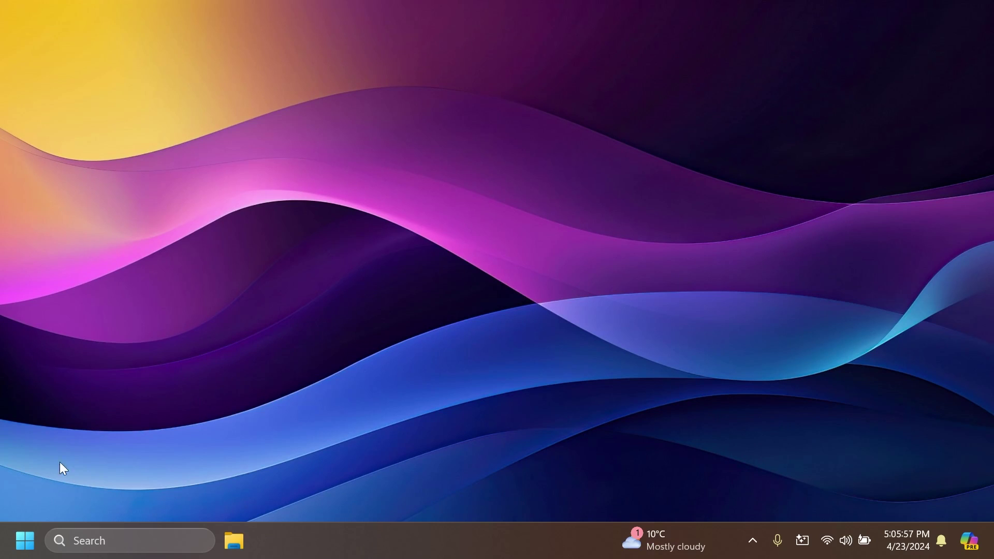
Step: In Start, view the account manager card with its Sign out option, then the power options
left_click(25, 541)
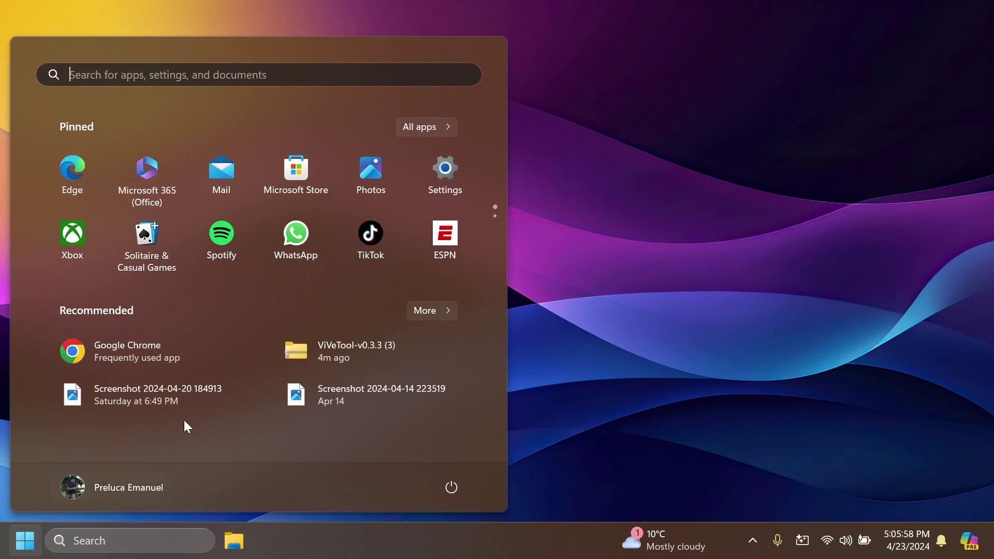
left_click(131, 487)
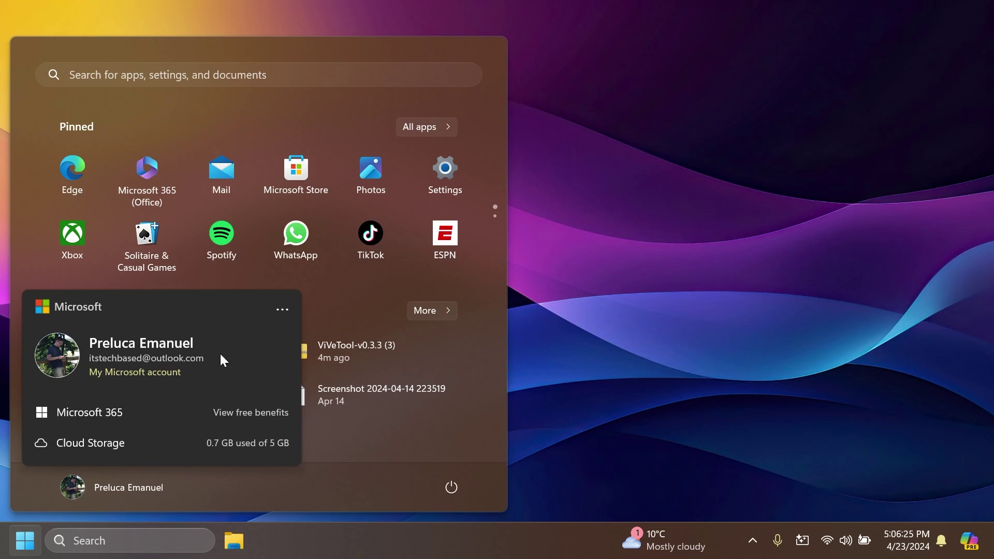
left_click(282, 317)
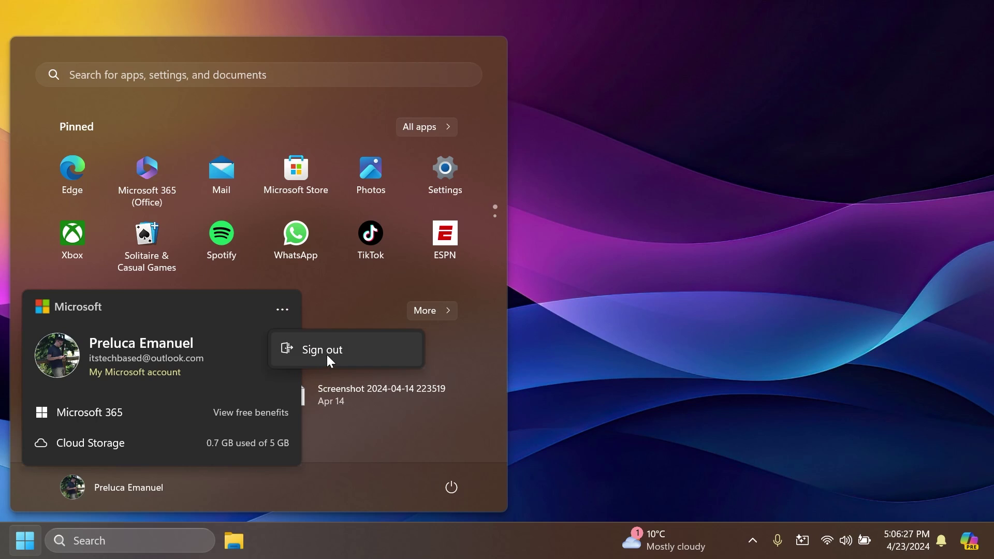
left_click(207, 322)
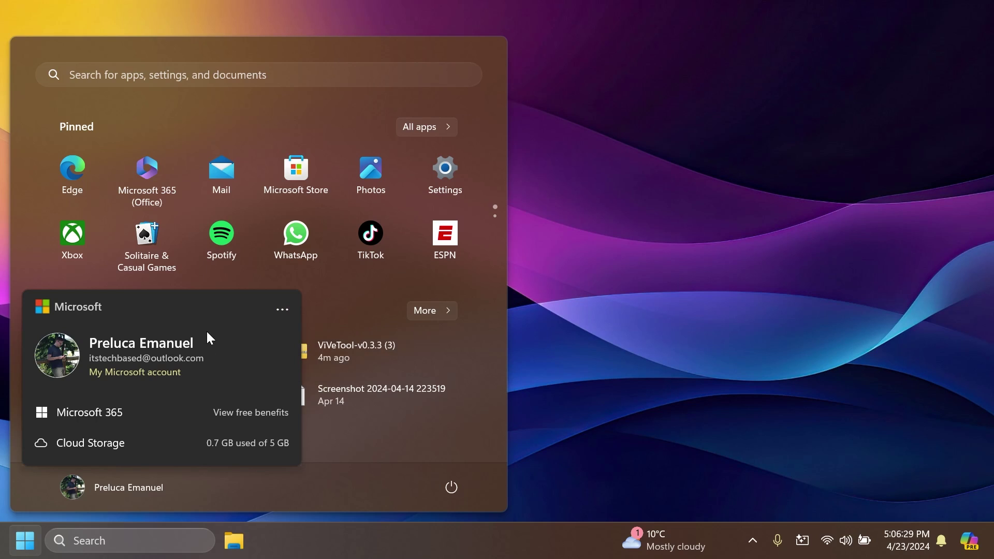
left_click(452, 488)
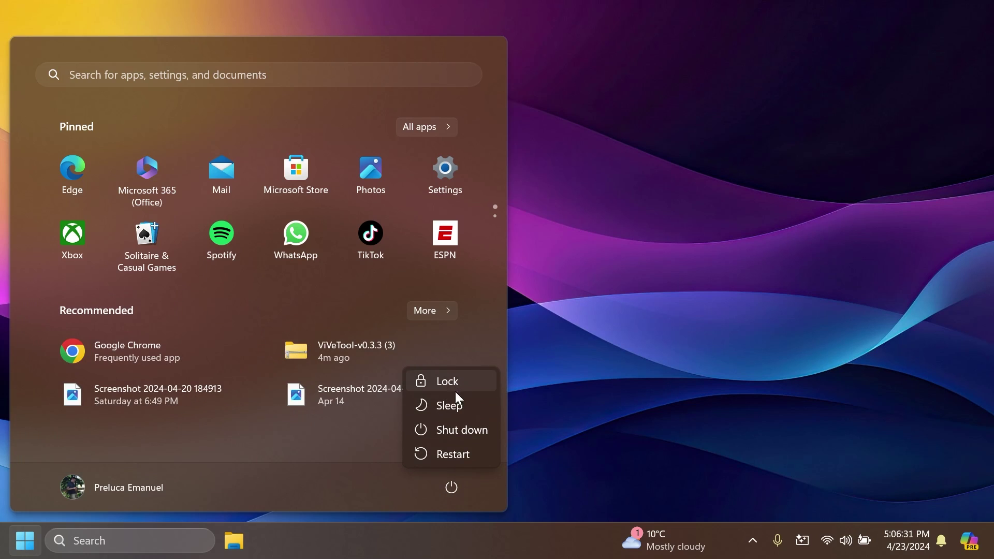
left_click(339, 474)
Step: Scroll the All apps list, jump to the O apps via the alphabet grid, then close Start
left_click(434, 129)
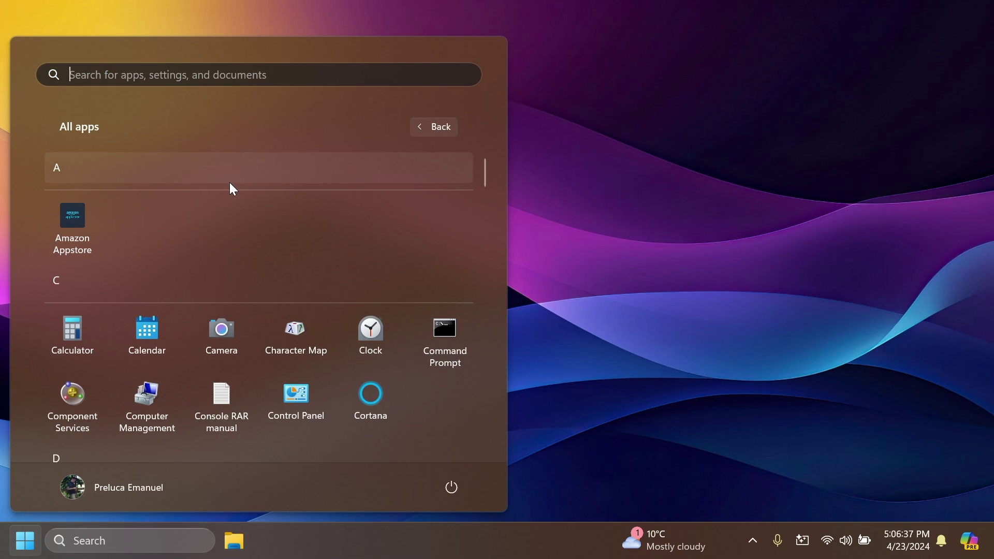
scroll(236, 216, "down", 3)
scroll(236, 216, "down", 10)
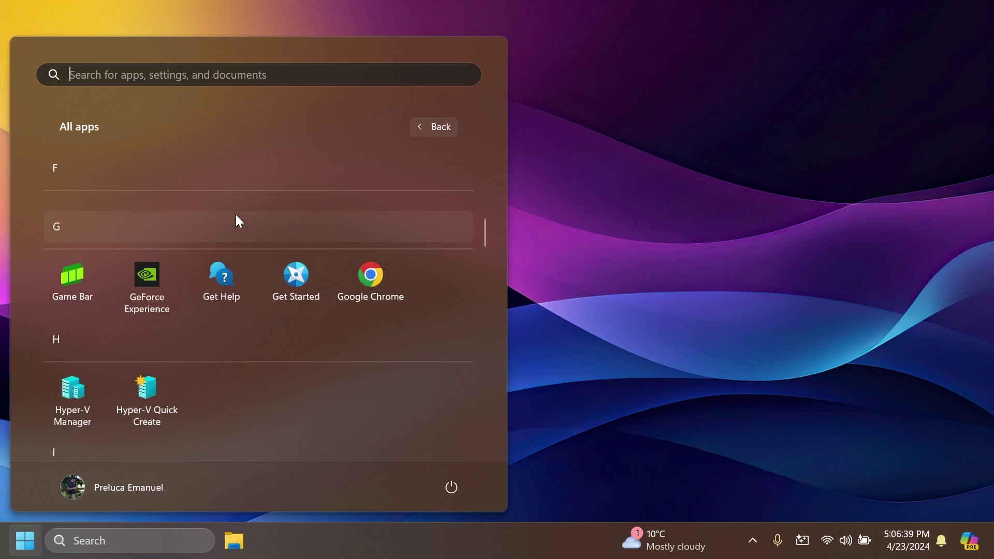
scroll(236, 214, "down", 3)
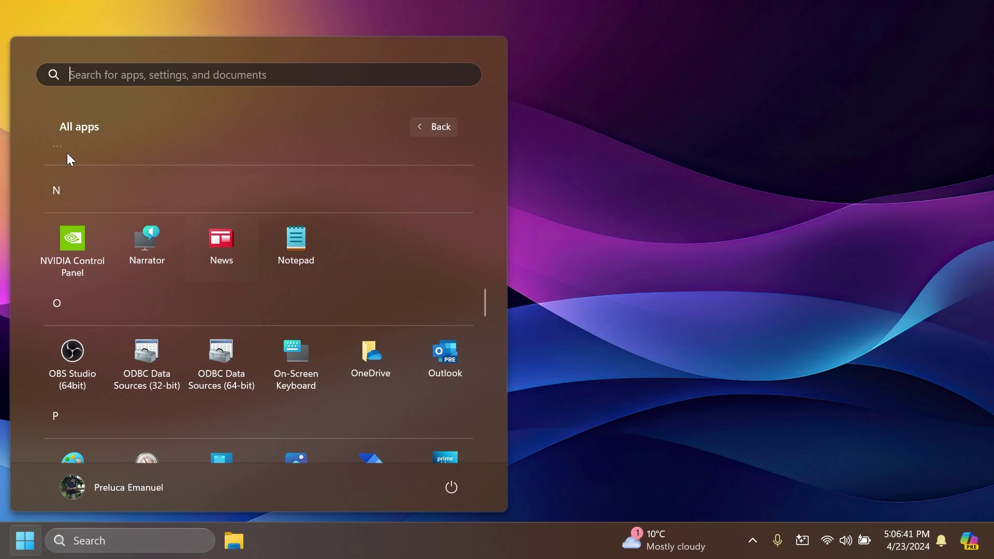
left_click(57, 194)
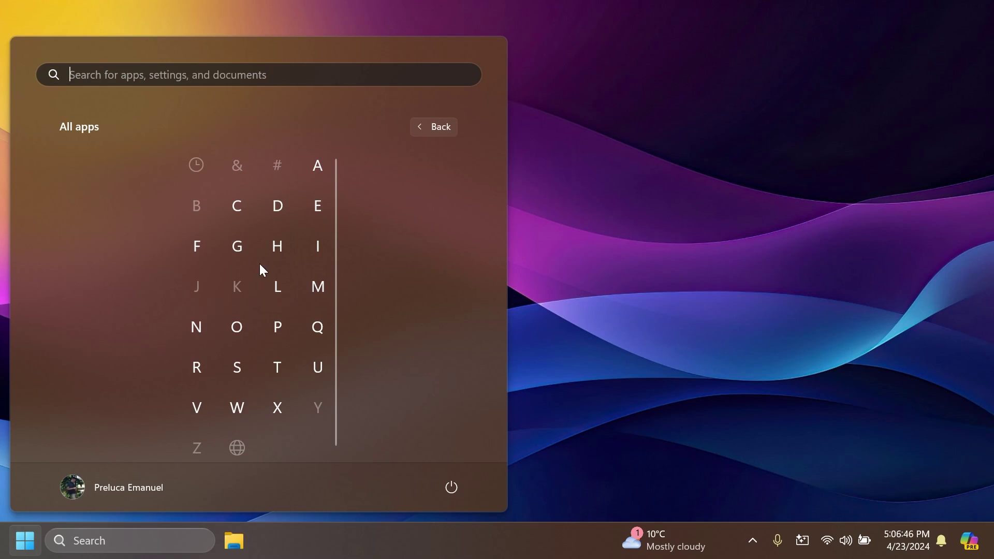
left_click(438, 133)
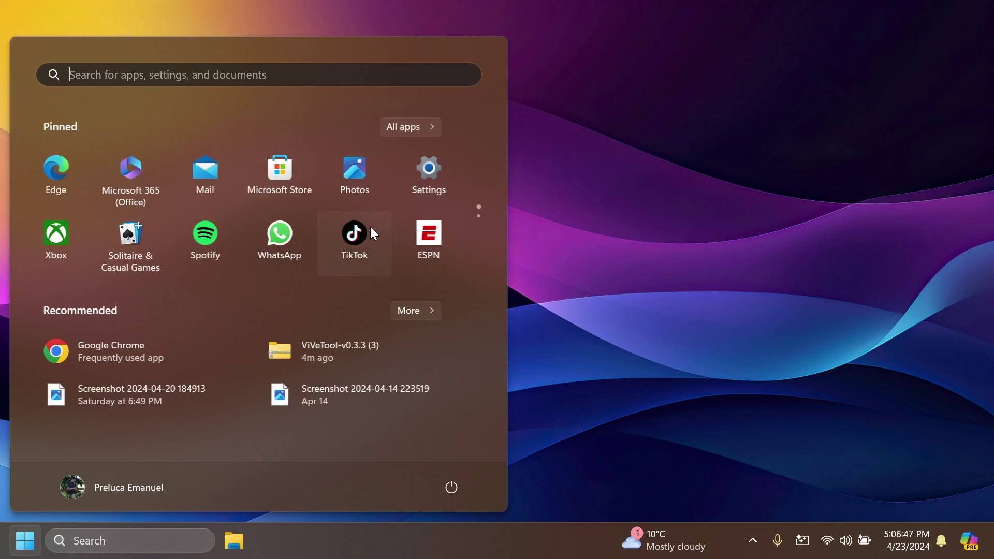
left_click(423, 126)
left_click(238, 312)
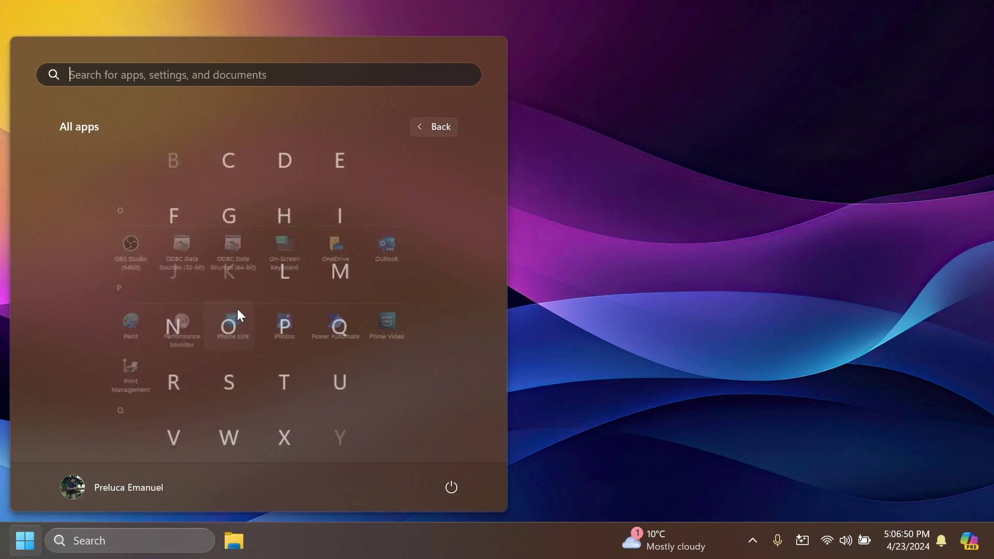
scroll(280, 293, "down", 15)
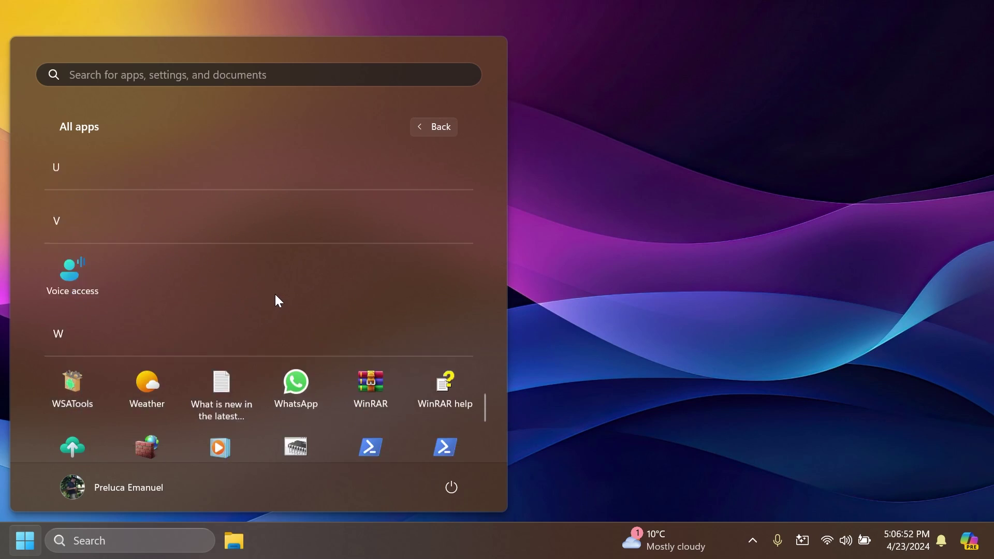
left_click(540, 375)
Step: Tick 'Automatically hide the taskbar' under Taskbar behaviors, then return to the desktop
right_click(477, 556)
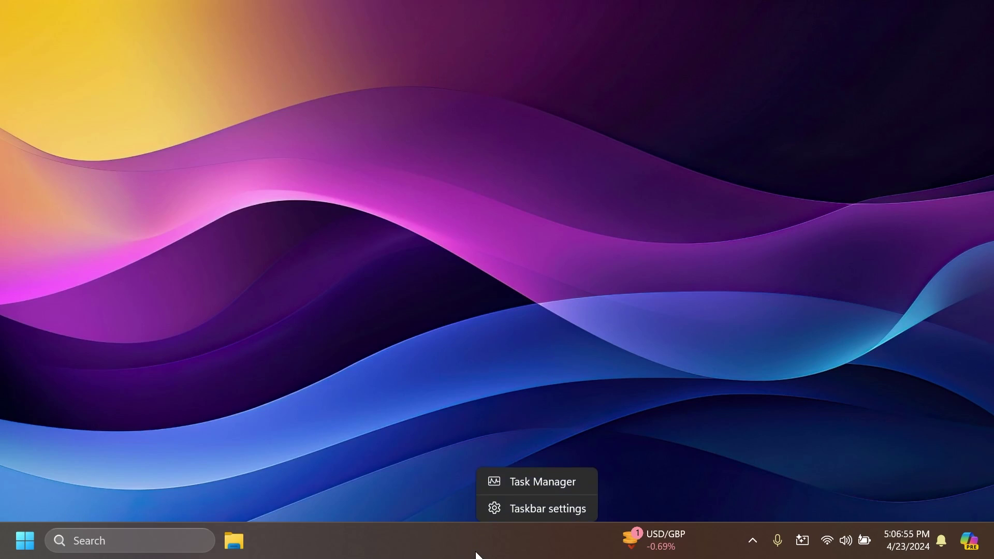
left_click(523, 507)
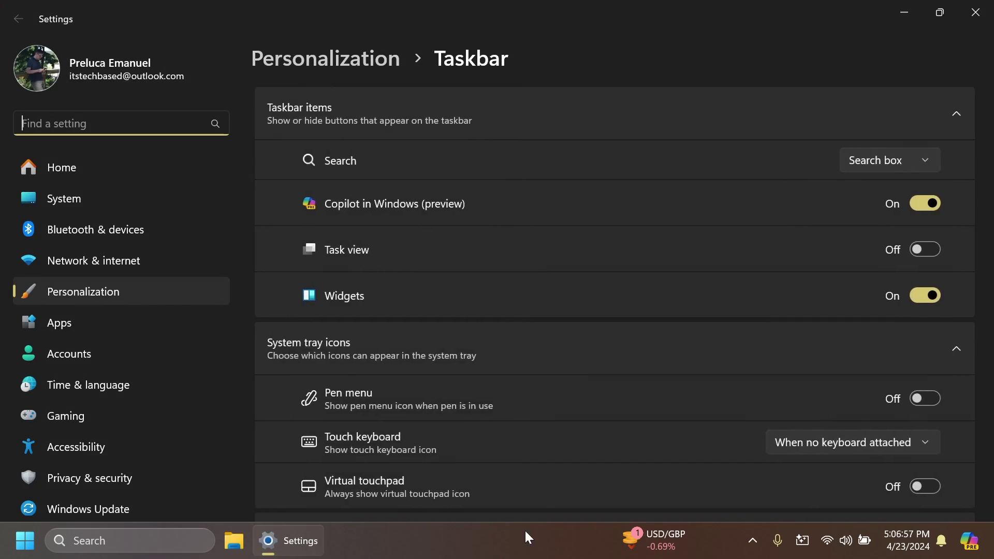
scroll(455, 422, "down", 5)
left_click(455, 412)
scroll(518, 359, "down", 5)
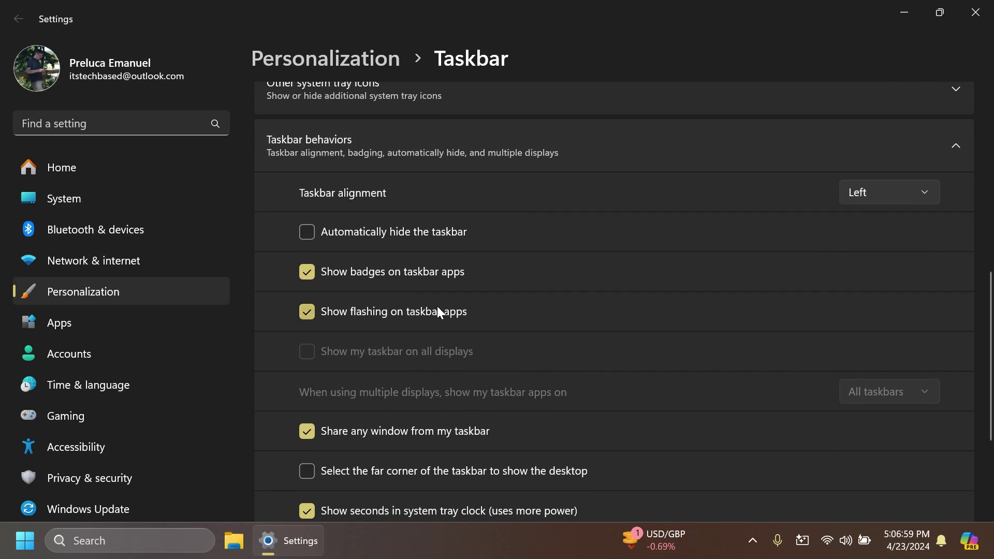
left_click(352, 232)
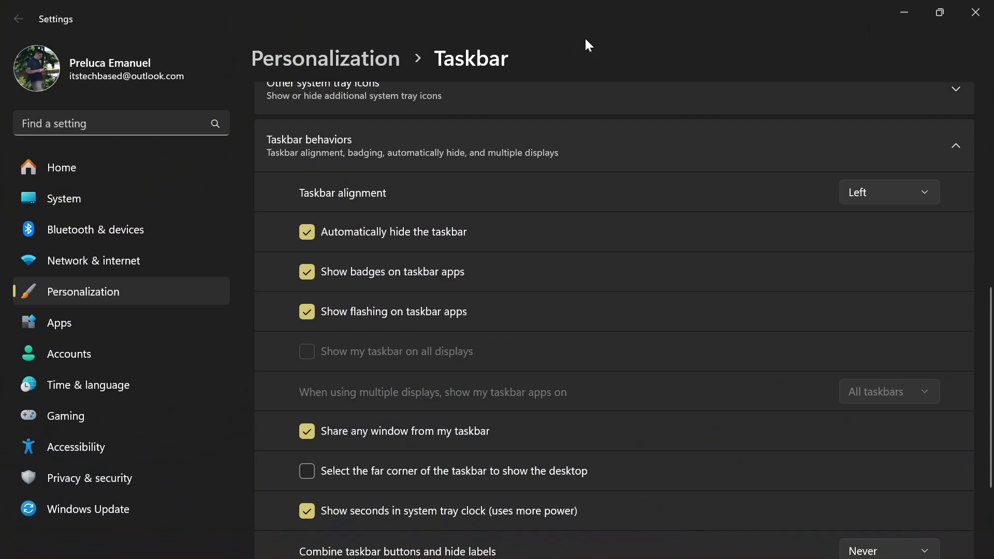
mouse_move(424, 558)
key("super+d")
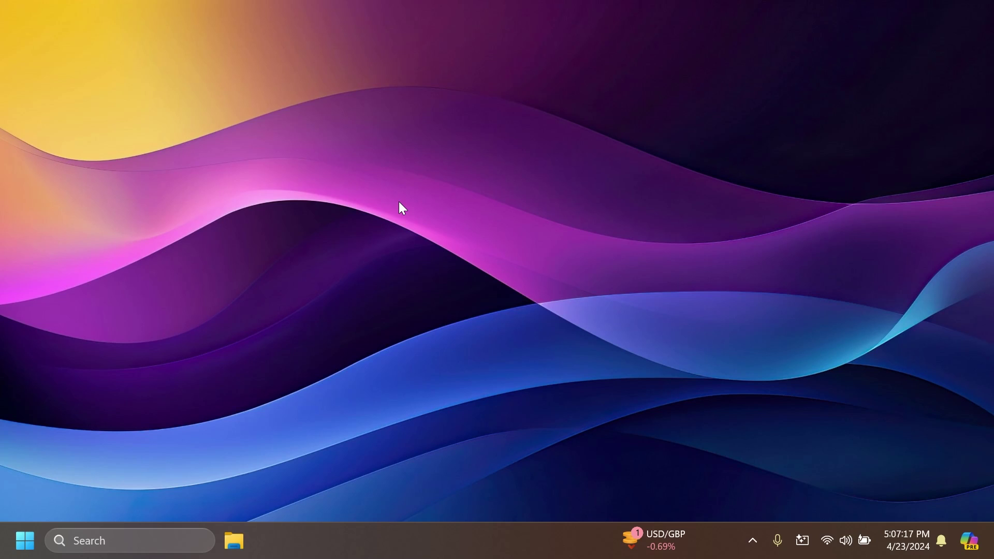